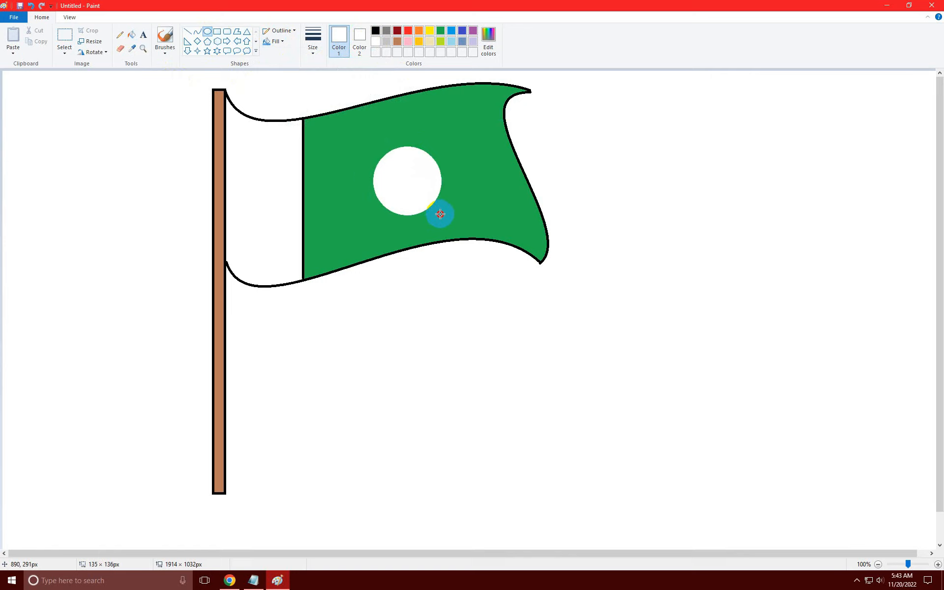
Shift the white circle down and left, then overlap its upper-right part with a solid green ellipse about 124 × 130 px, leaving a crescent
mouse_move(404, 186)
left_mouse_down()
mouse_move(416, 187)
mouse_move(408, 200)
mouse_move(392, 200)
left_mouse_up()
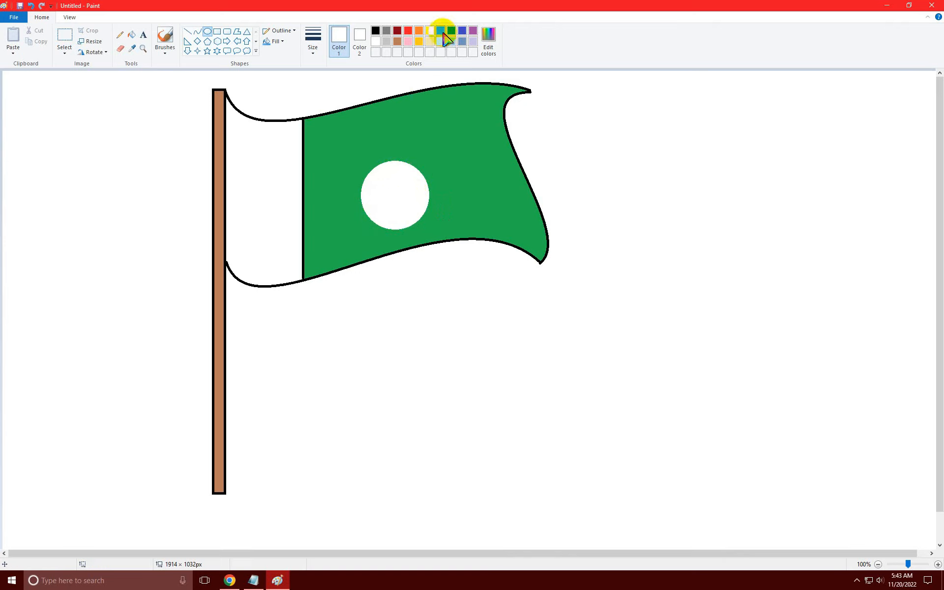
left_click(359, 41)
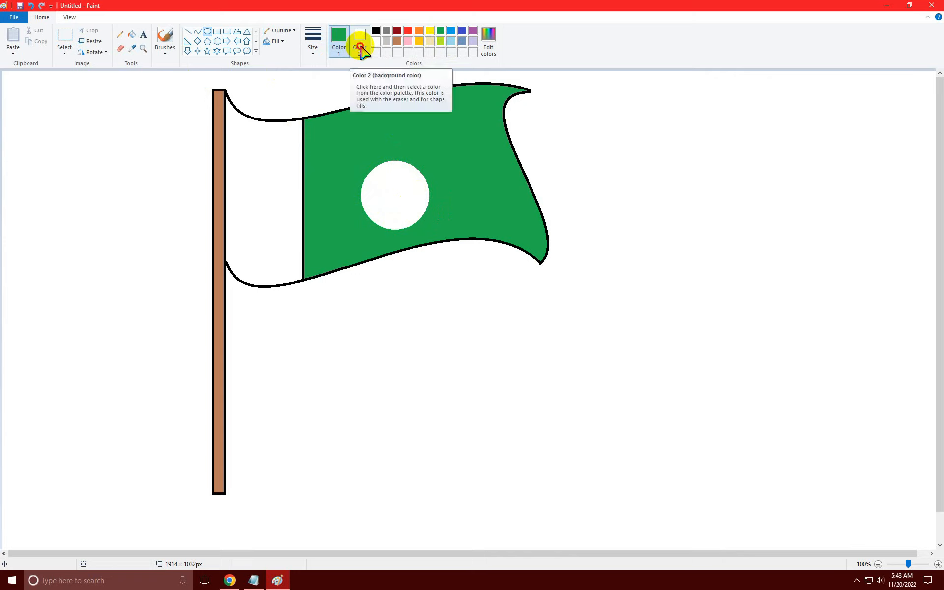
left_click(441, 31)
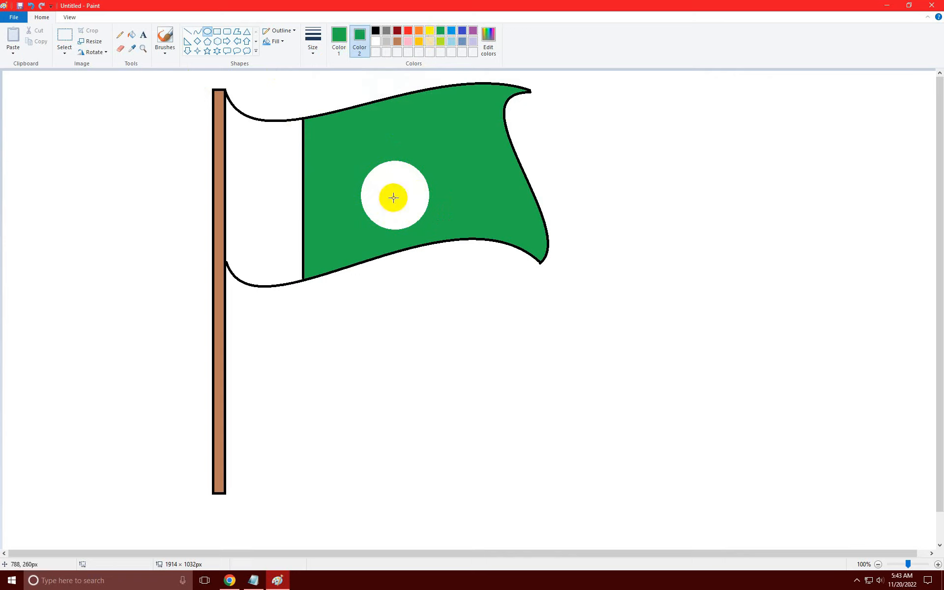
left_click_drag(380, 144, 439, 208)
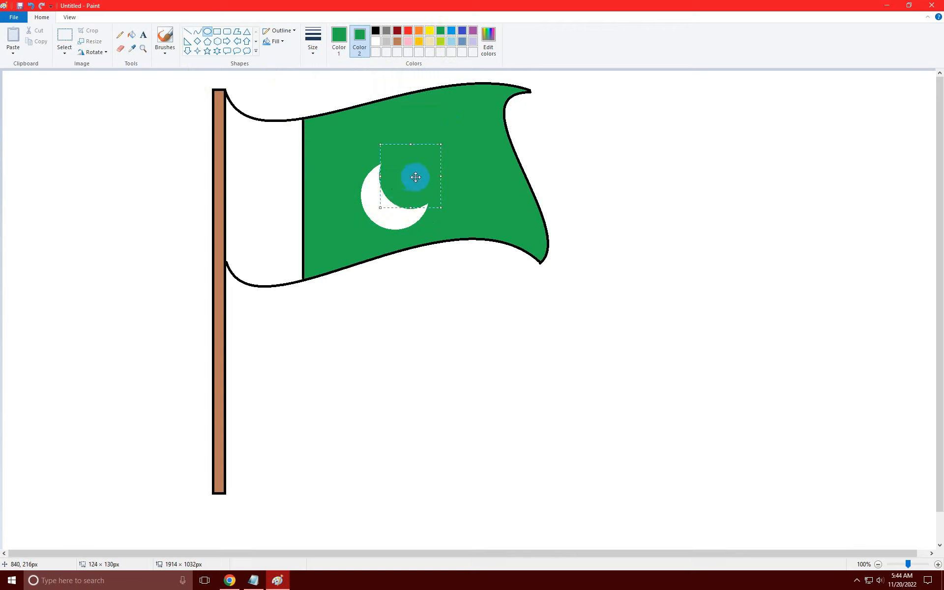
left_click_drag(418, 176, 412, 183)
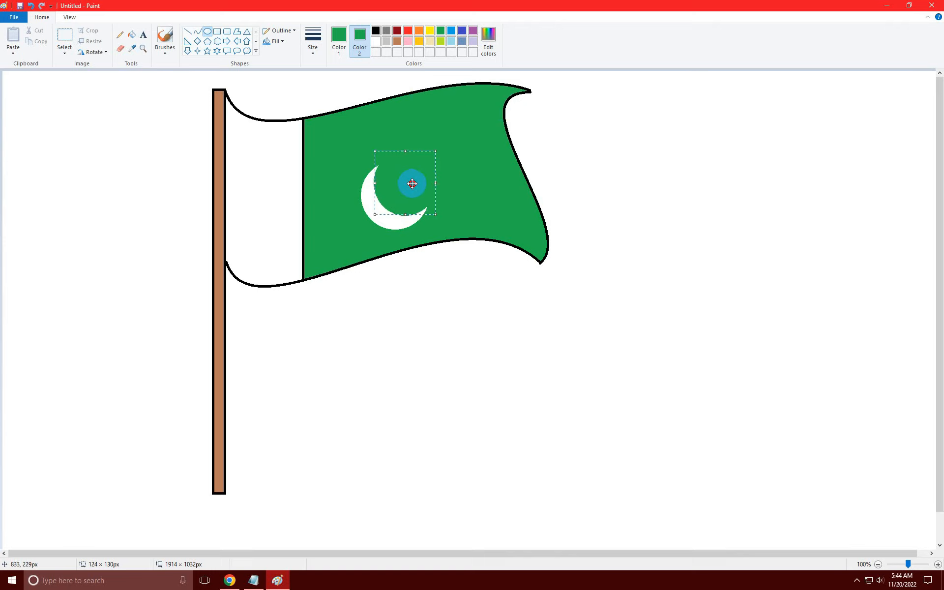
left_click(498, 187)
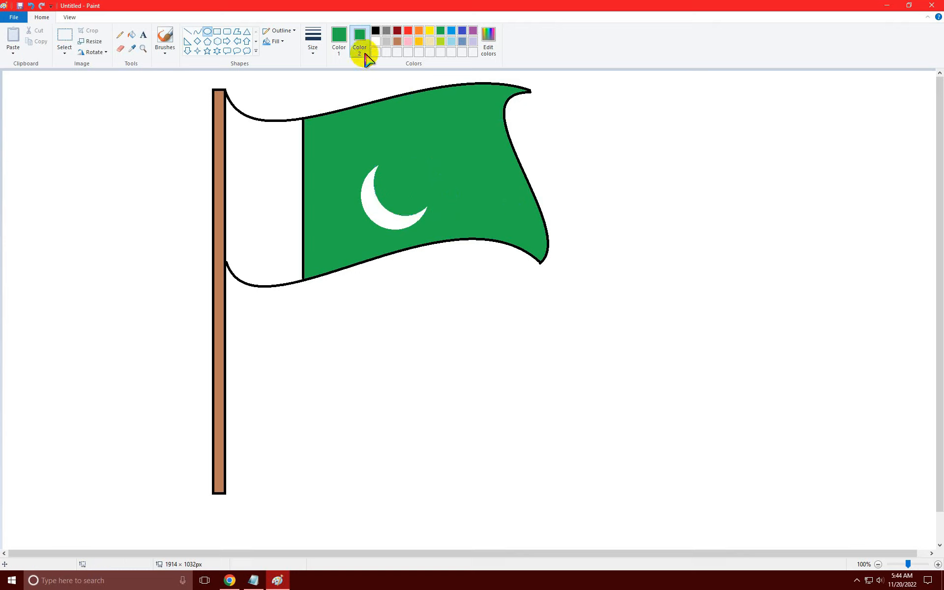
Draw a solid white five-point star about 24 × 26 px above the crescent's opening
left_click(338, 50)
left_click(375, 41)
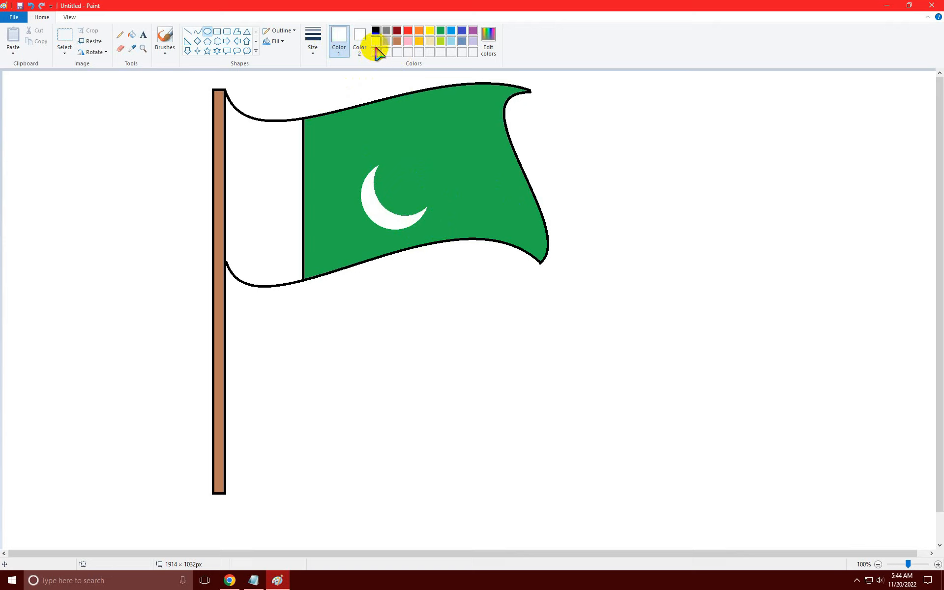
left_click(207, 51)
left_click_drag(402, 158, 412, 166)
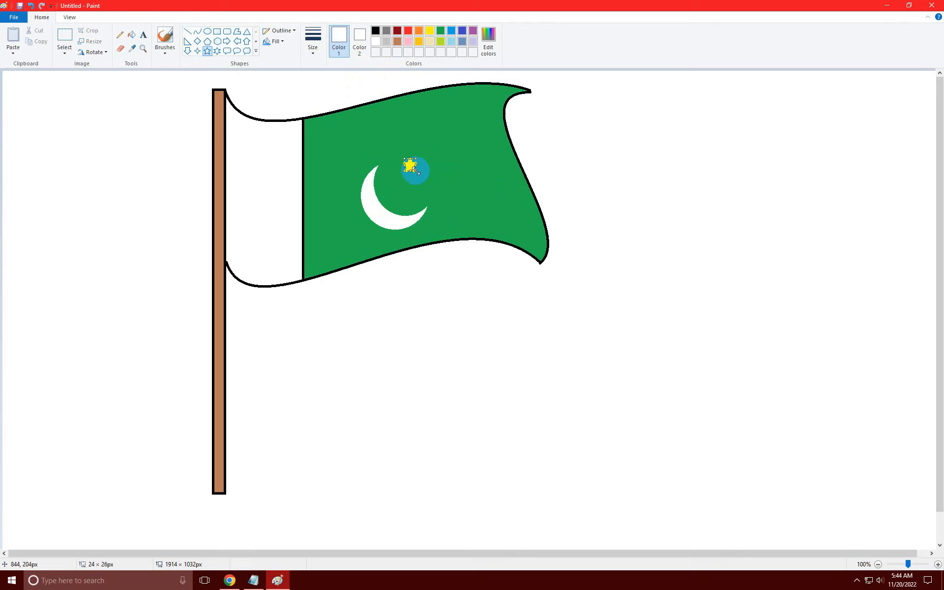
left_click(422, 175)
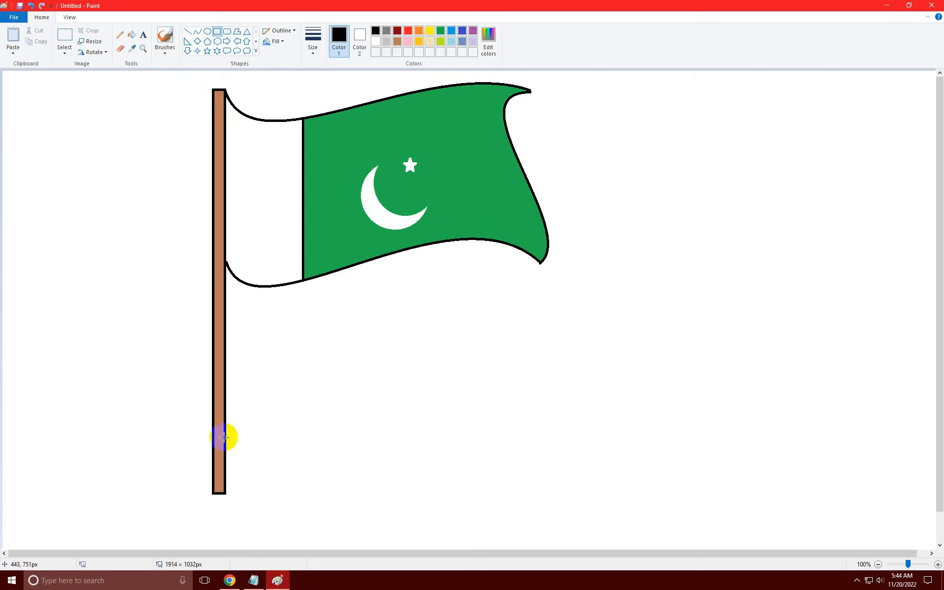
Draw four stacked black-outlined rectangles under the pole, each wider than the one above, as a stepped base
left_click_drag(194, 495, 246, 504)
left_click(268, 501)
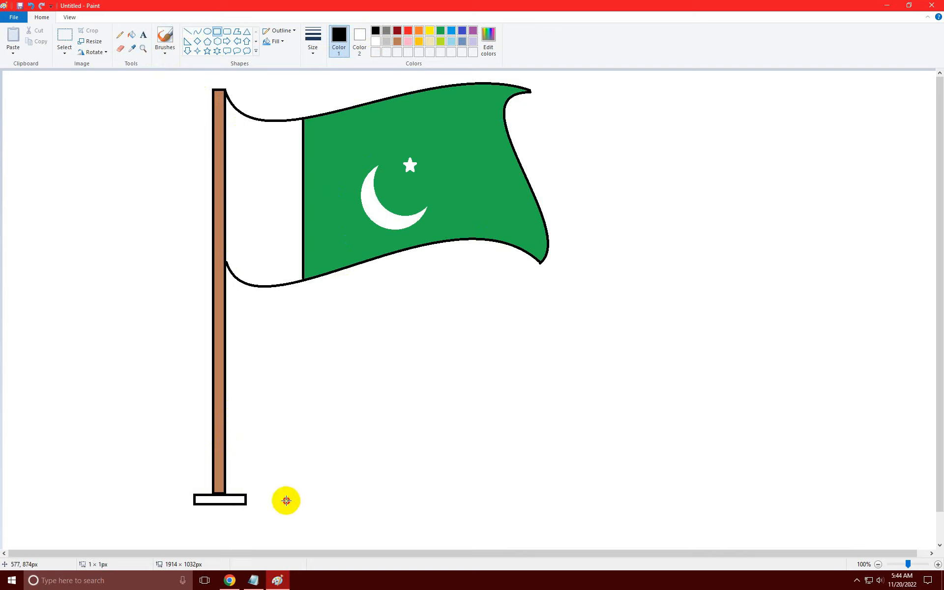
left_click_drag(171, 505, 274, 513)
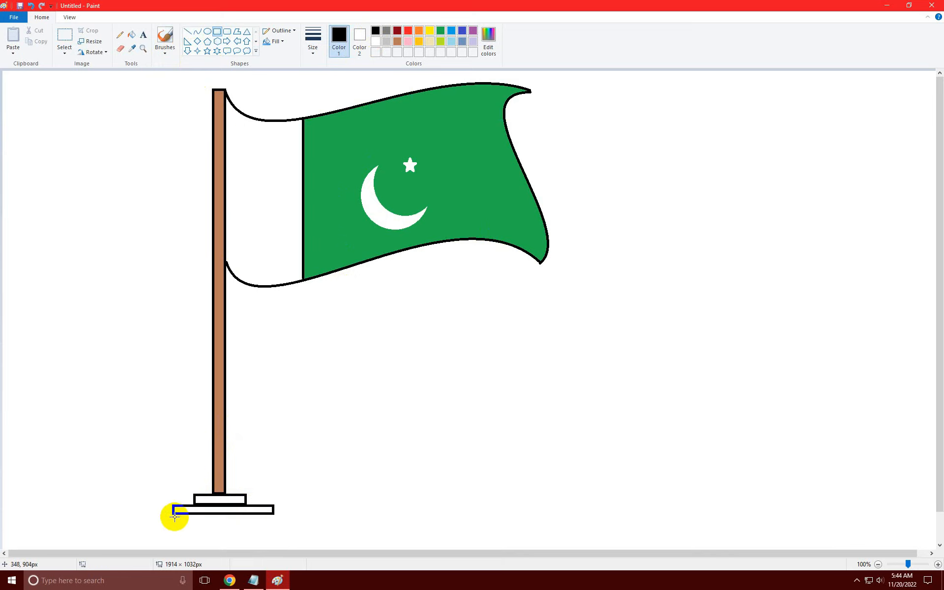
left_click_drag(159, 513, 284, 522)
left_click(310, 523)
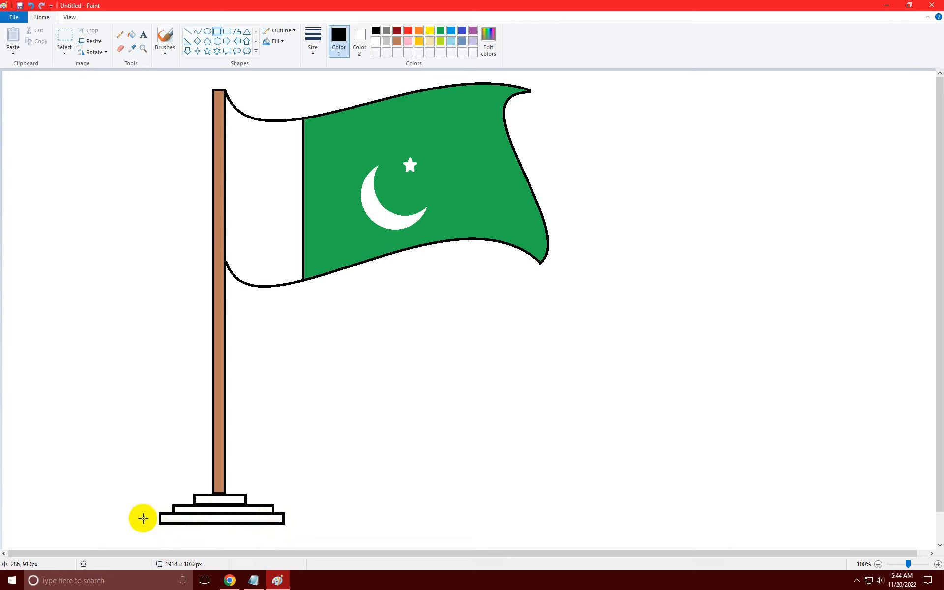
left_click_drag(143, 523, 304, 535)
left_click(350, 524)
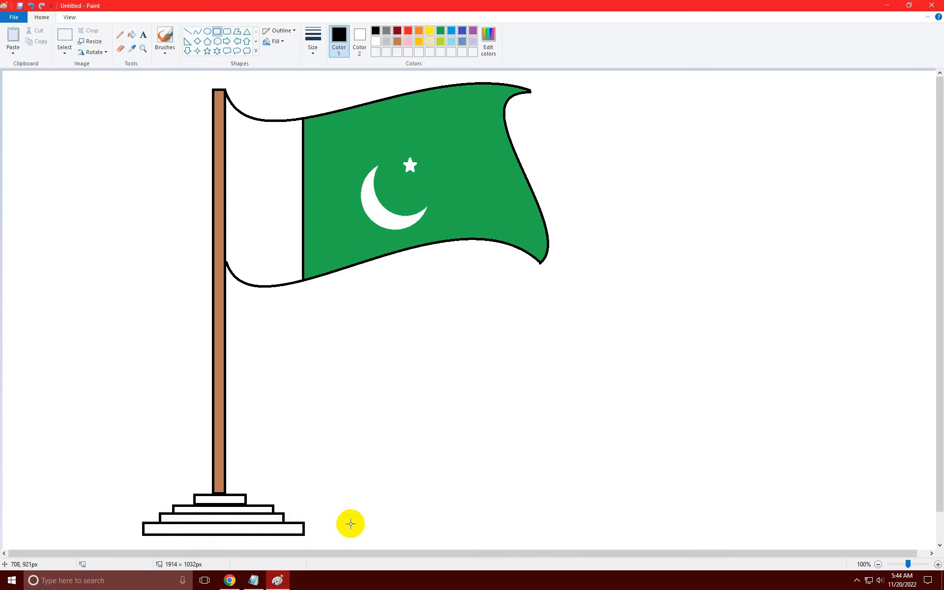
Draw a black S-shaped rope curve from the pole's top to the ground right of the base, bulging left above and right below
left_click(197, 32)
left_click_drag(213, 88, 338, 505)
left_click_drag(182, 143, 50, 190)
left_click_drag(245, 330, 339, 320)
left_click(501, 421)
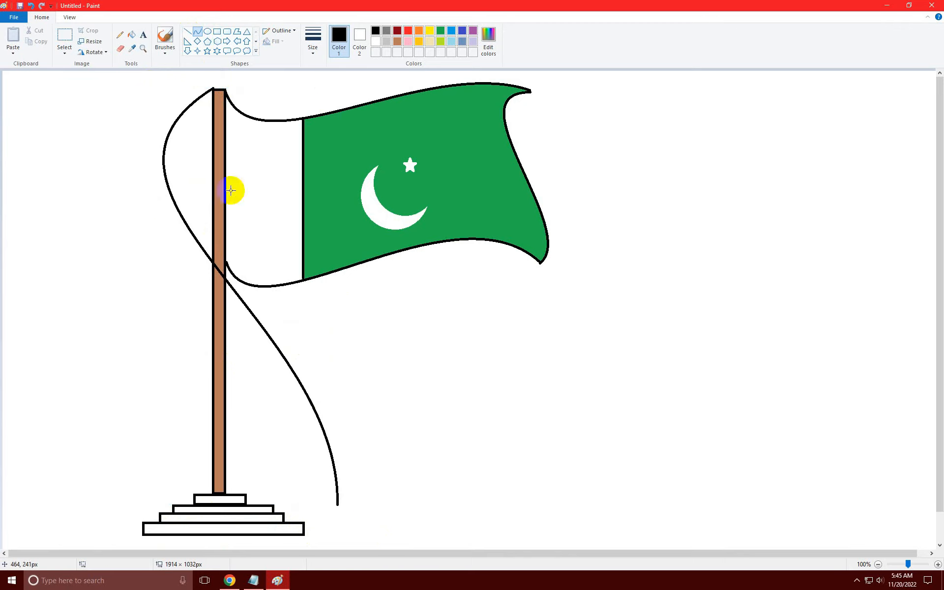
Scribble a small black brush knot at the rope's lower end
left_click(131, 36)
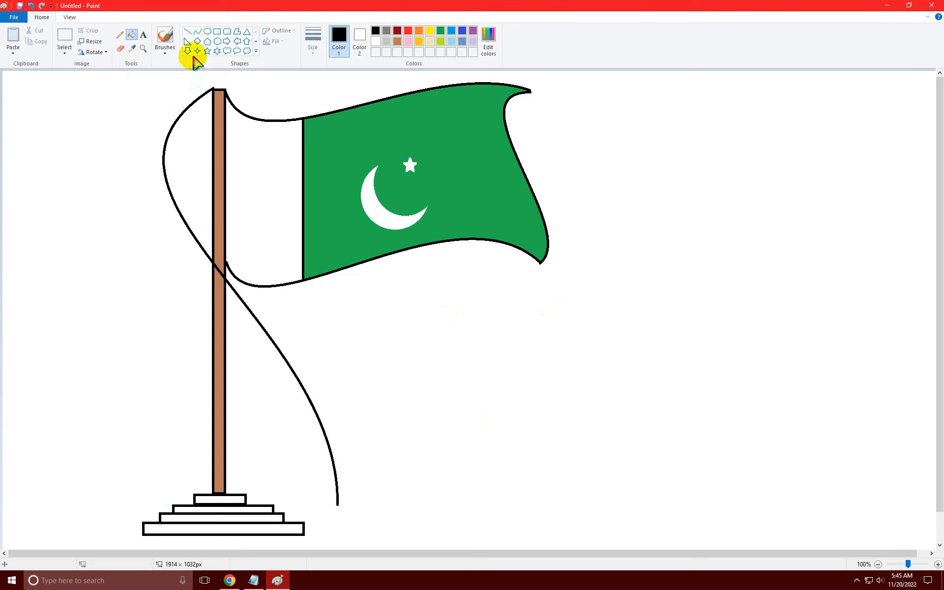
left_click(165, 49)
left_click(166, 69)
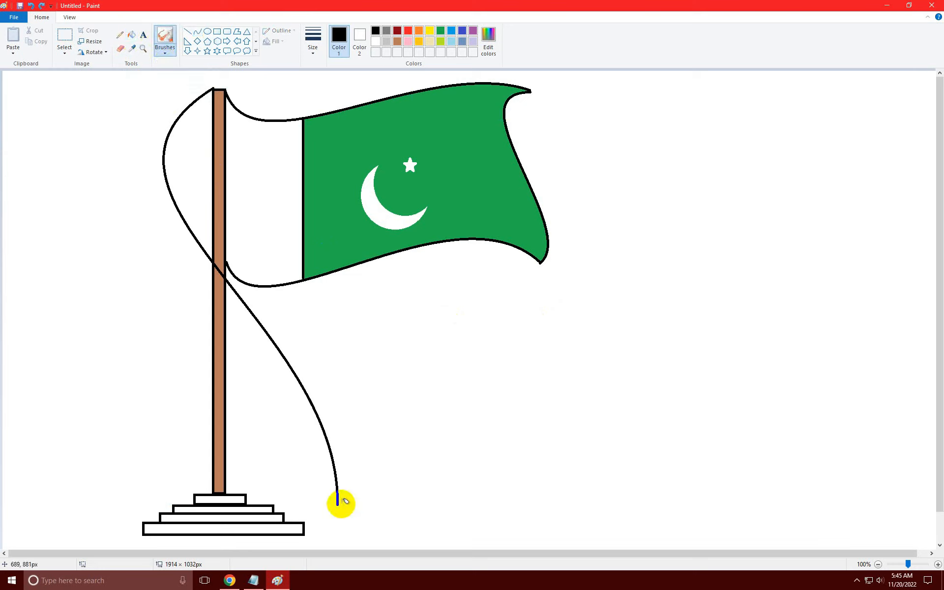
left_click_drag(337, 504, 341, 507)
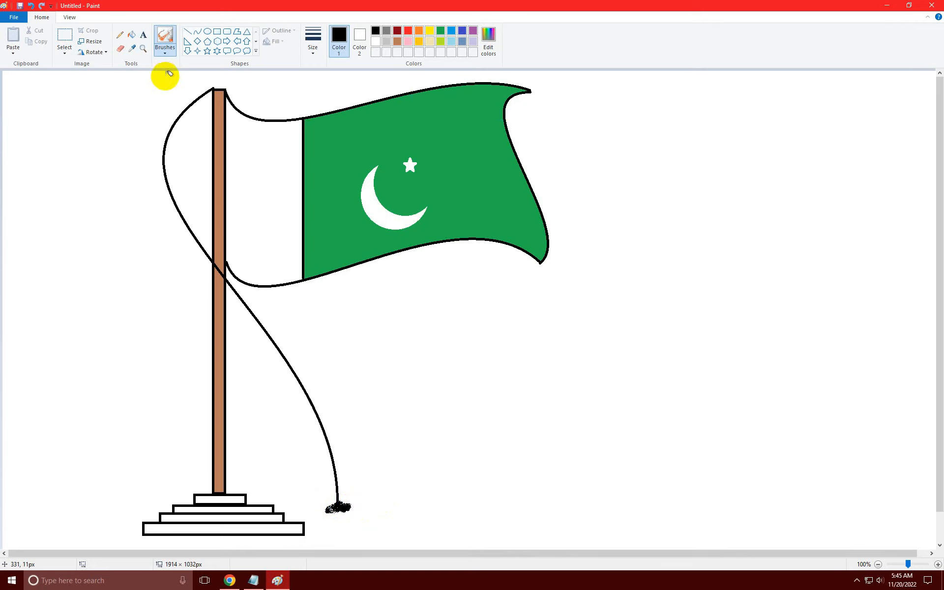
Draw a black-outlined triangle about 36 × 32 px on top of the pole and fill it brown
left_click(247, 34)
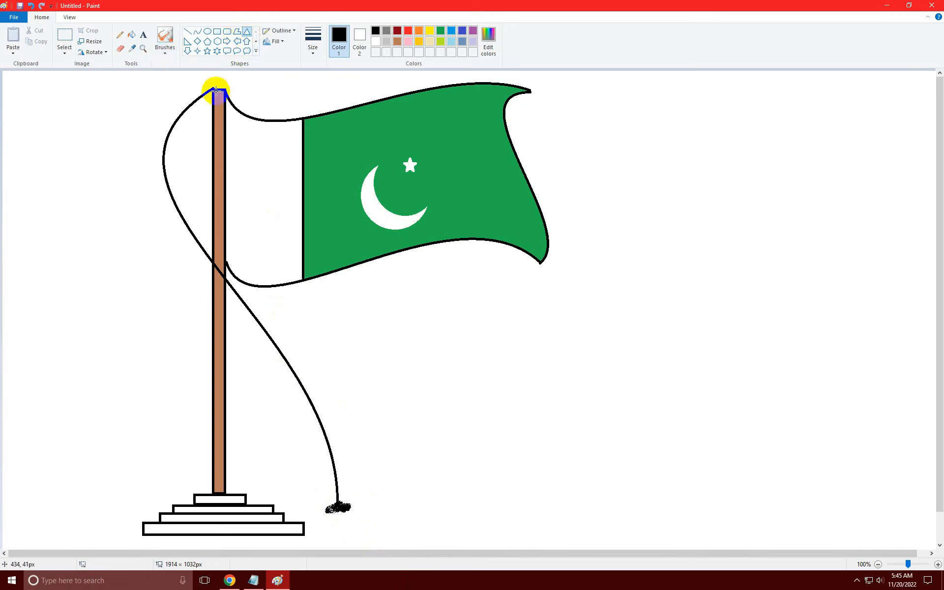
mouse_move(216, 89)
left_mouse_down()
mouse_move(194, 89)
mouse_move(220, 90)
mouse_move(229, 75)
left_mouse_up()
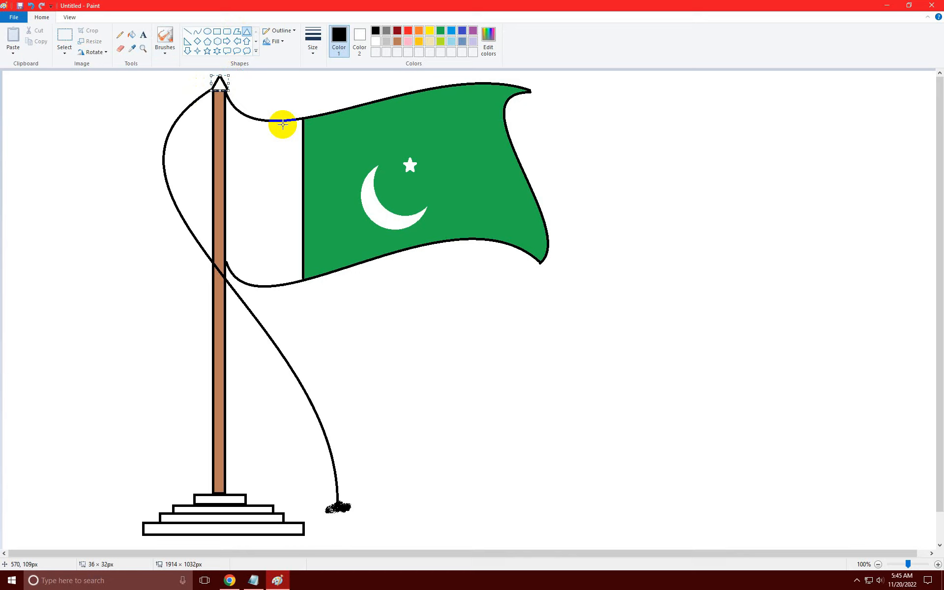
left_click(242, 97)
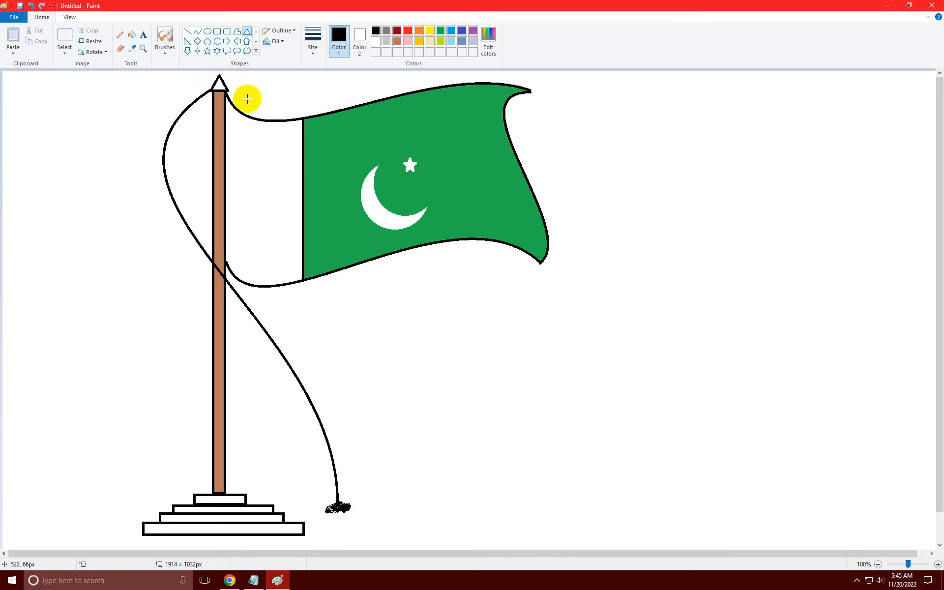
left_click(131, 34)
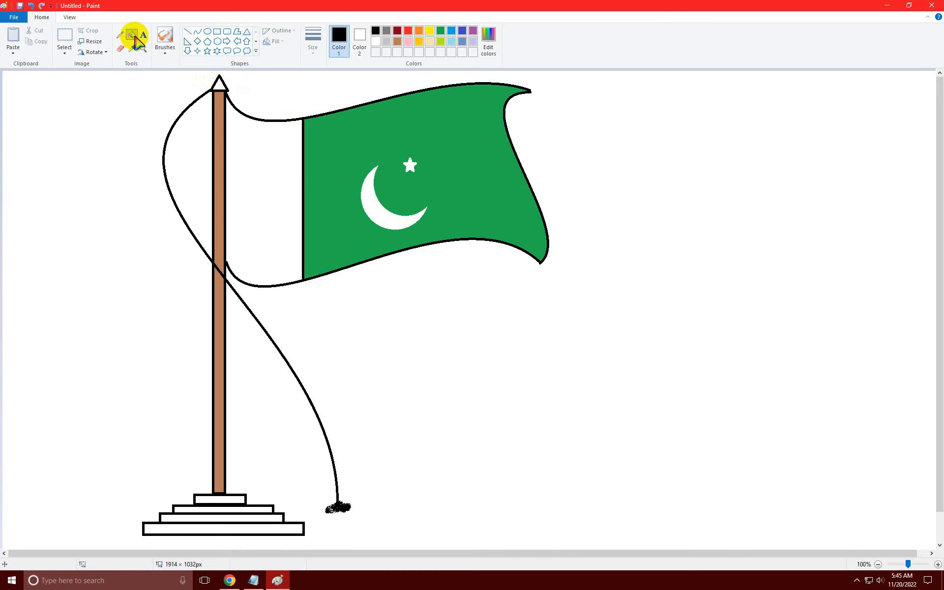
left_click(398, 43)
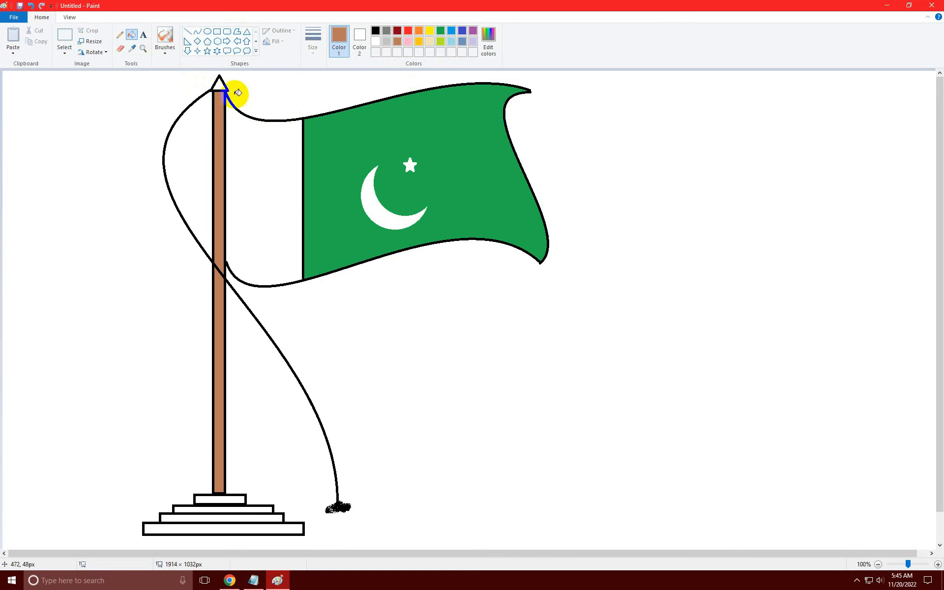
left_click(223, 81)
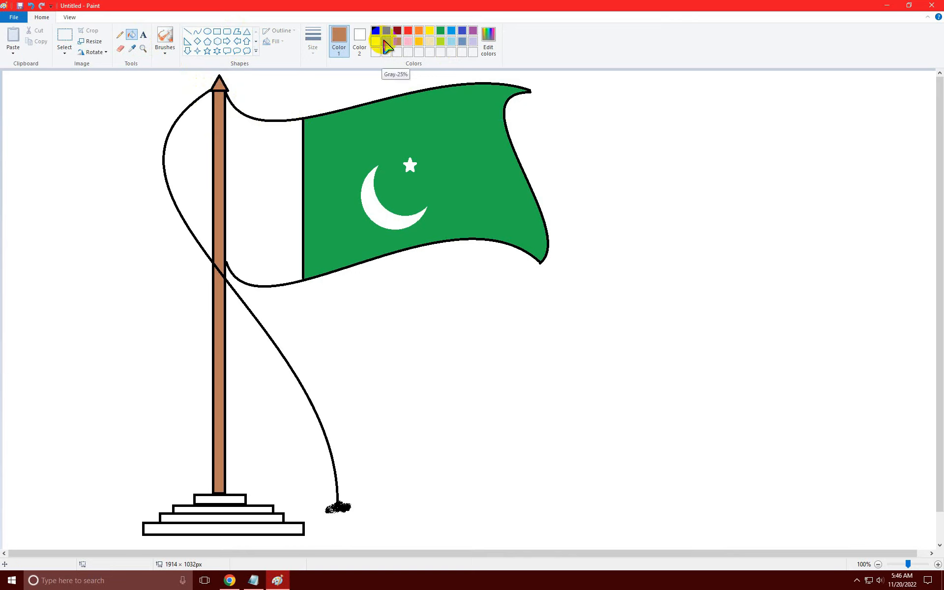
Fill all four steps of the flagpole base with dark gray
left_click(226, 509)
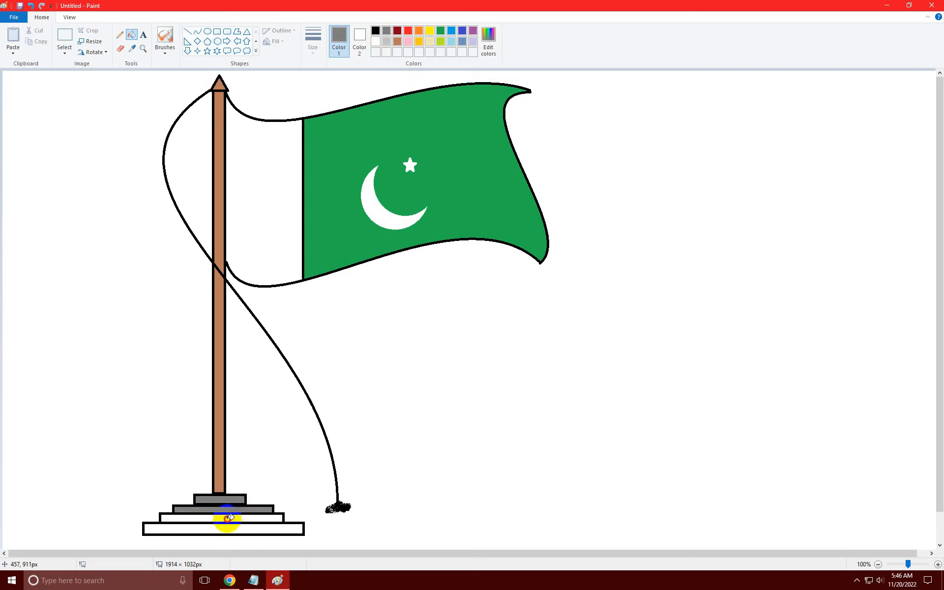
left_click(227, 517)
left_click(226, 529)
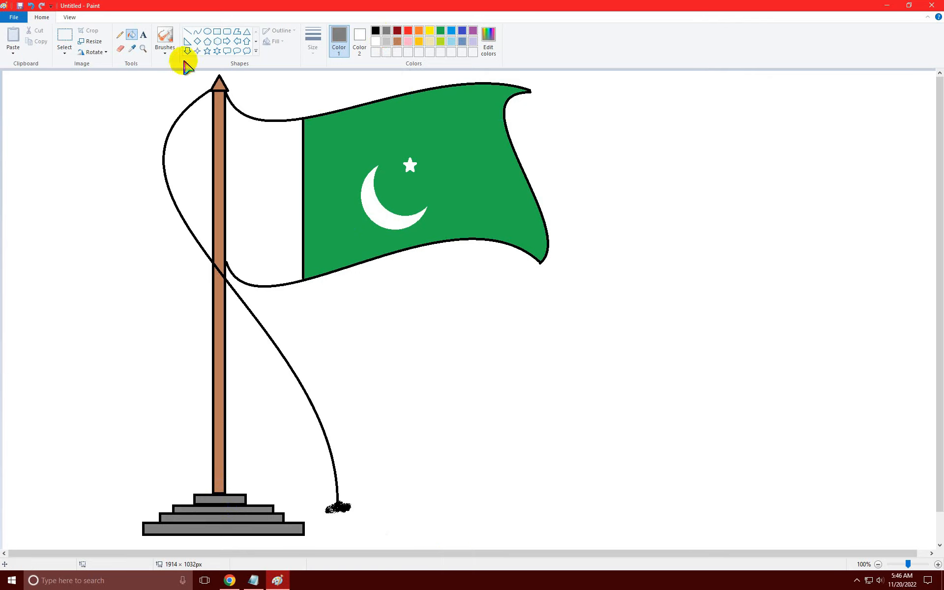
Add the text "Wave Flag" in bold Arial Black, size 48, in the empty area below the flag
left_click(143, 37)
left_click(462, 393)
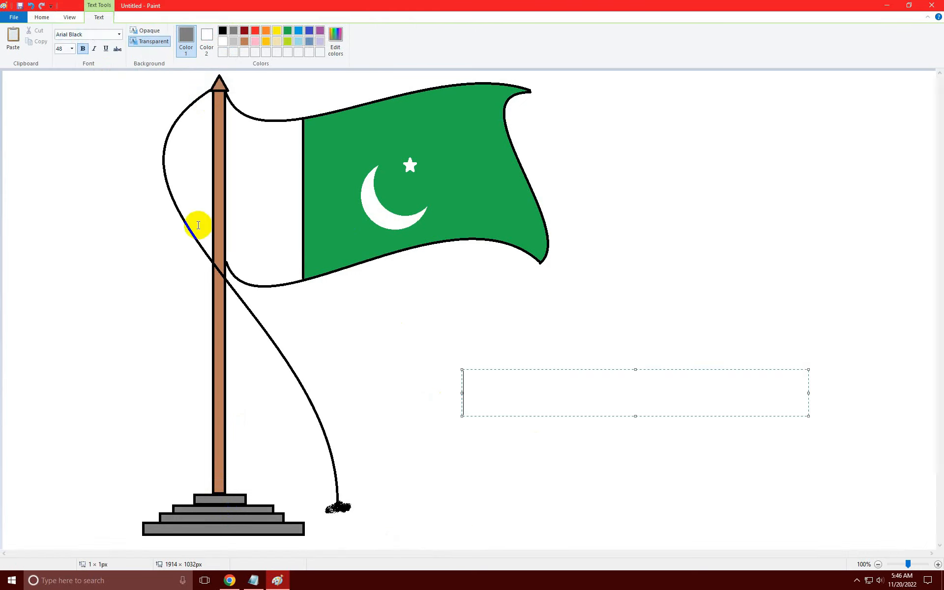
left_click(119, 34)
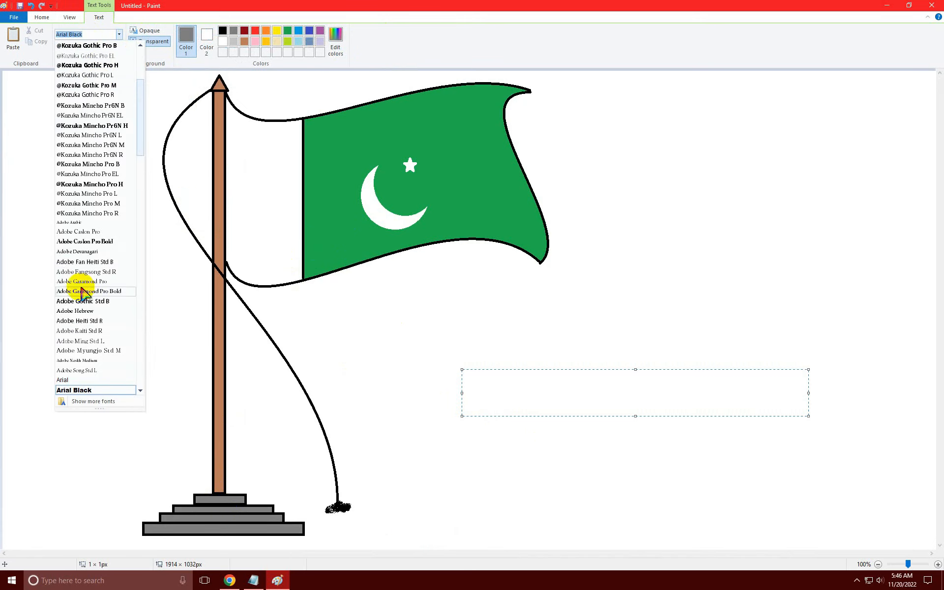
left_click(78, 391)
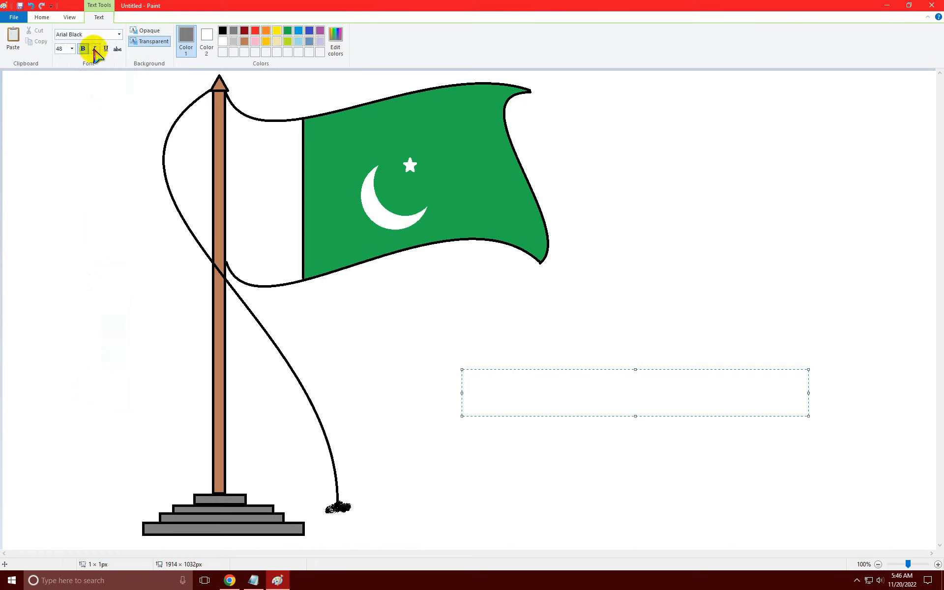
left_click(84, 49)
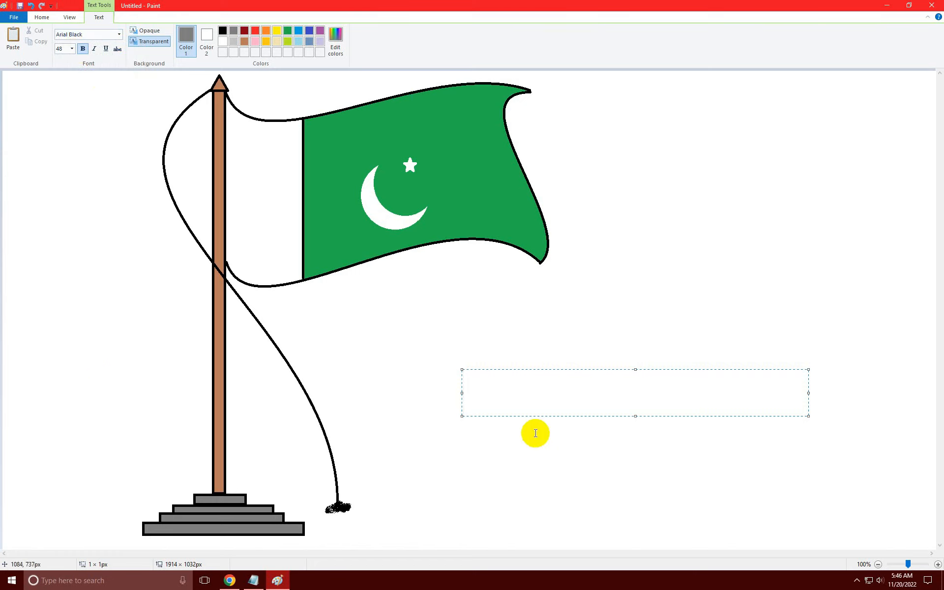
type("Wav")
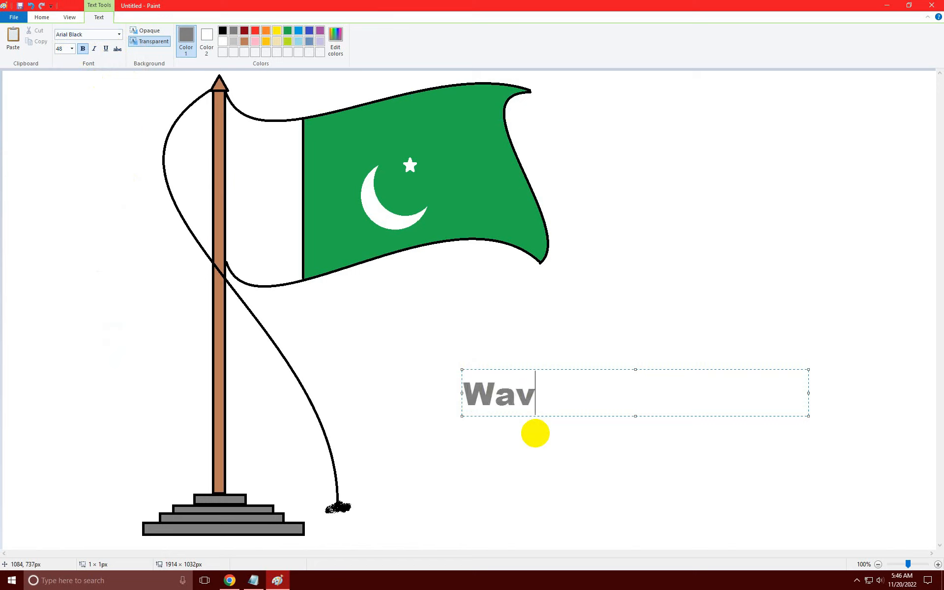
type("e Flag")
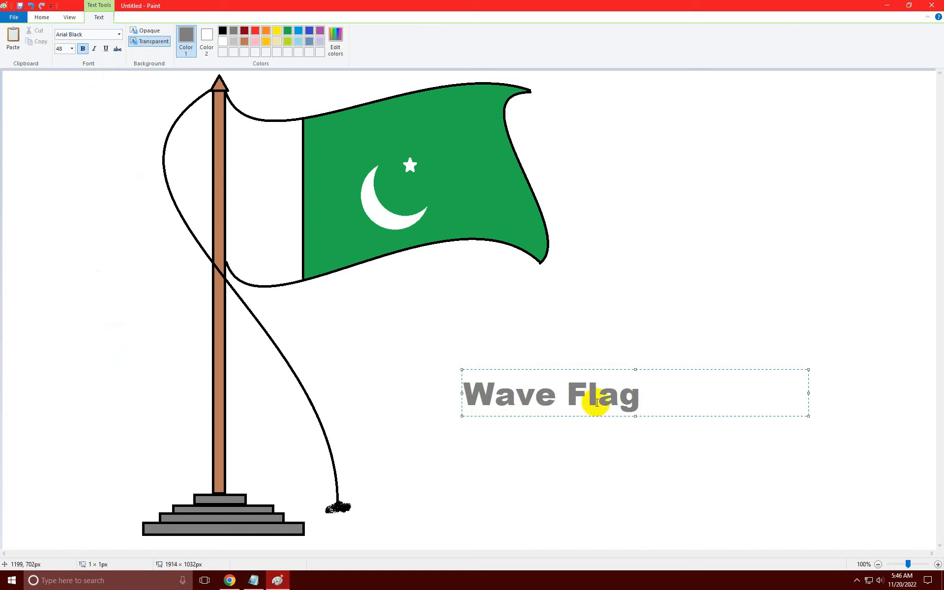
Recolor the "Wave Flag" text black, place it on the canvas, and minimize the drawing window
left_click_drag(619, 403, 444, 403)
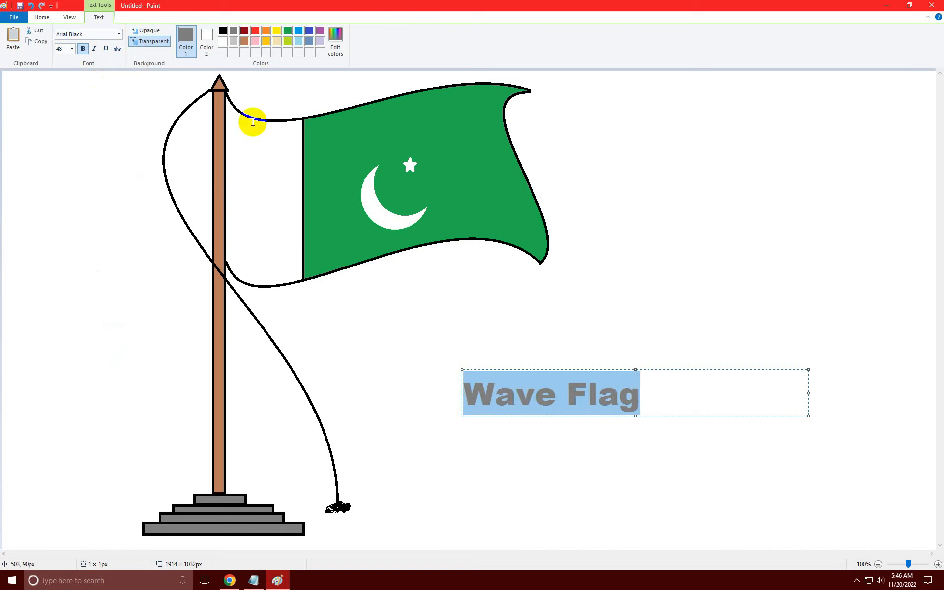
left_click(223, 31)
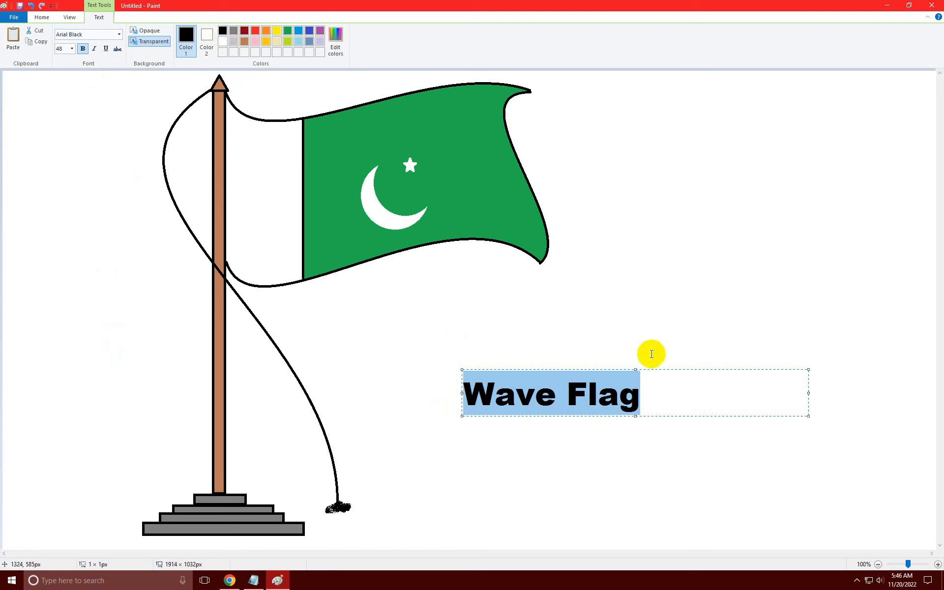
left_click(670, 445)
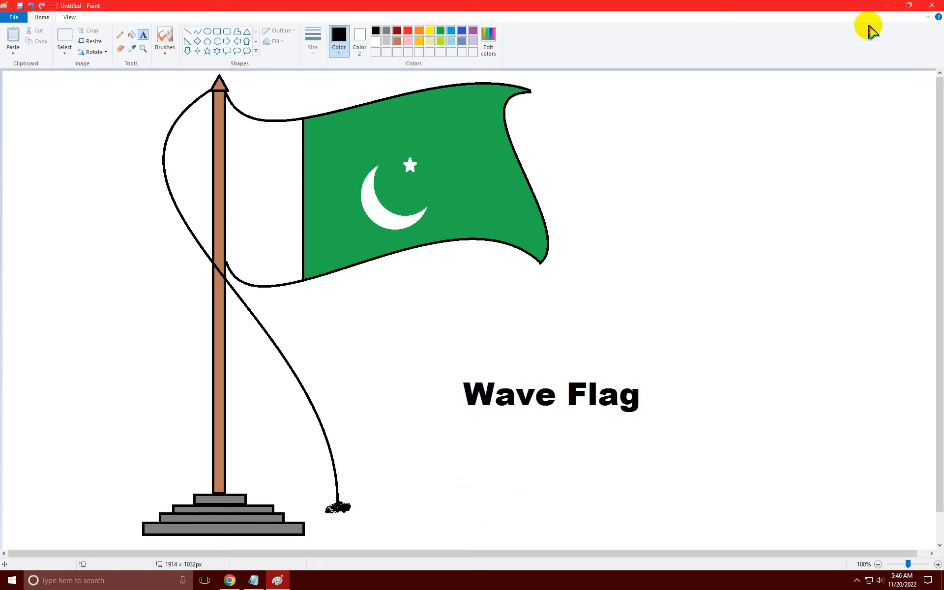
left_click(887, 7)
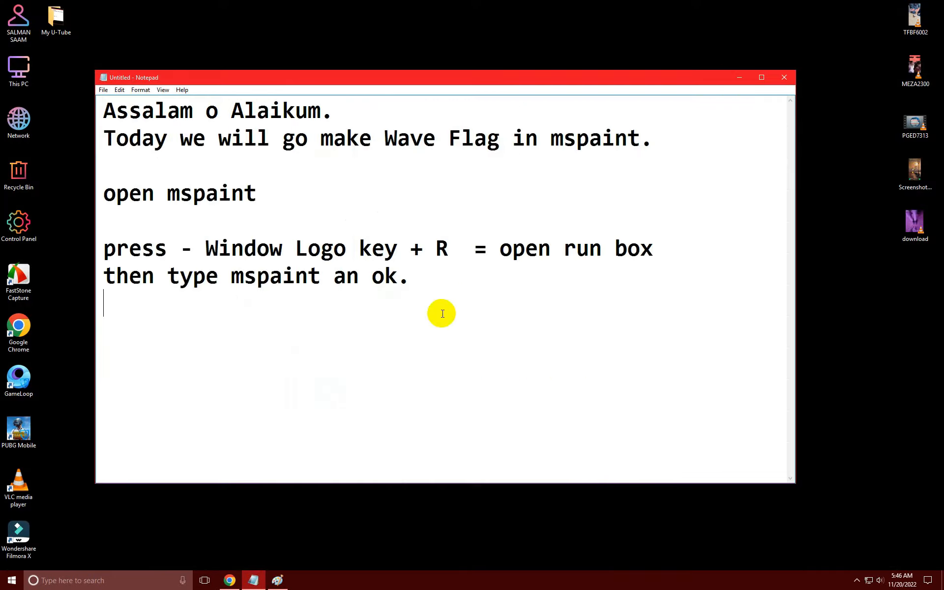